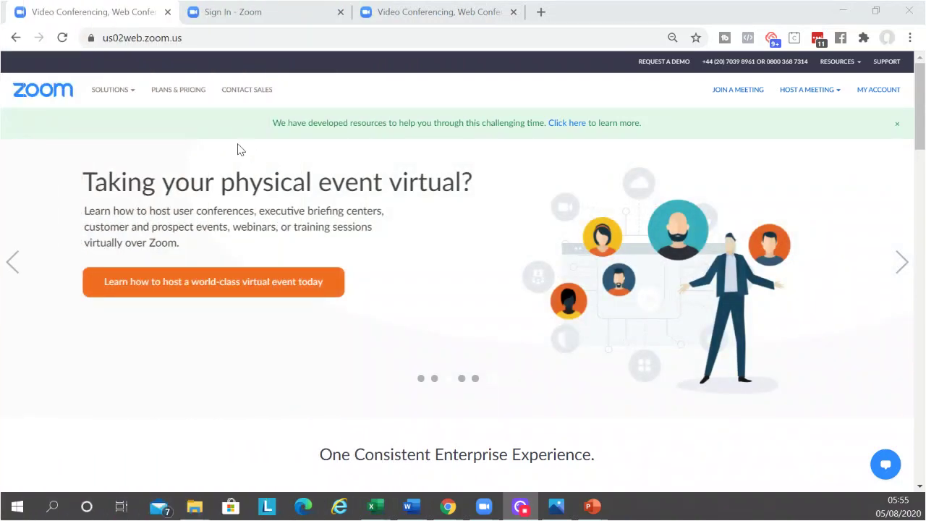
# Step: Open the account's meeting settings and start customizing the waiting room
pyautogui.click(885, 92)
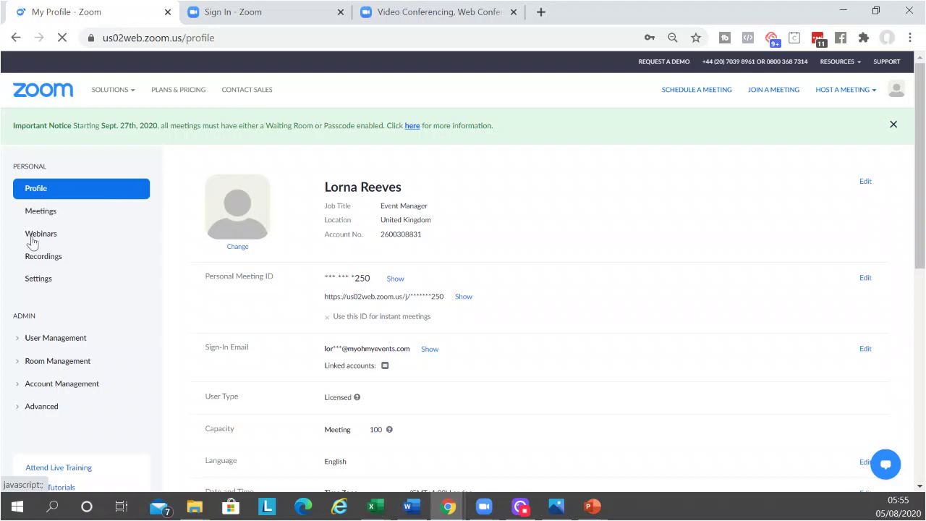
pyautogui.click(40, 280)
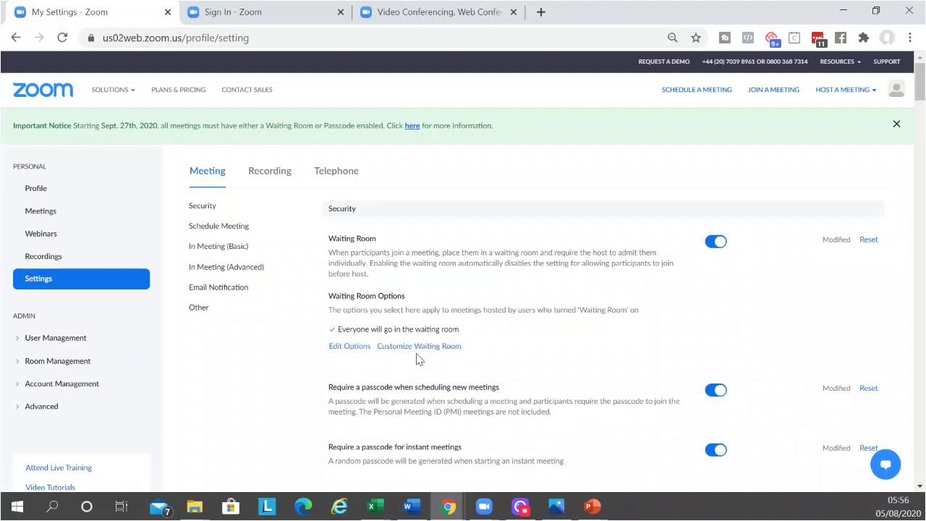
pyautogui.click(399, 349)
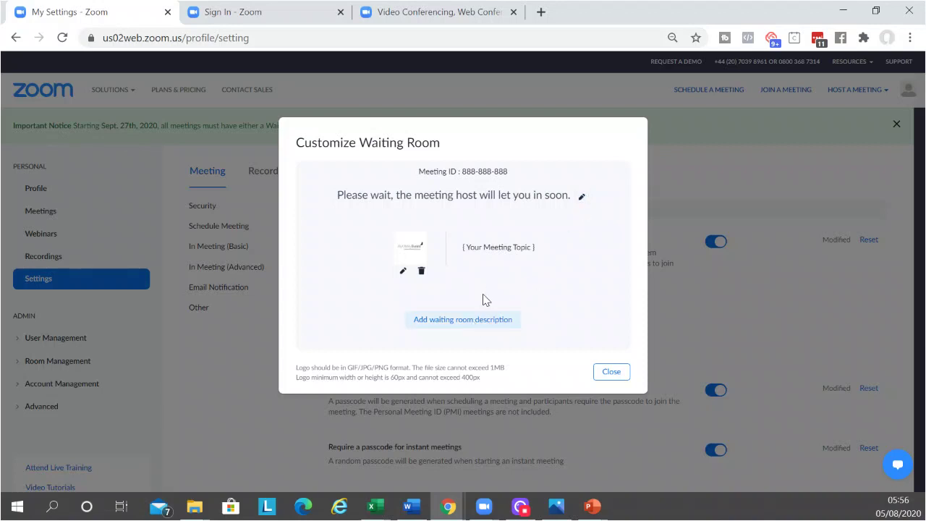
# Step: Replace the waiting room title with "Welcome to the waiting room, we'll be right with you"
pyautogui.click(581, 196)
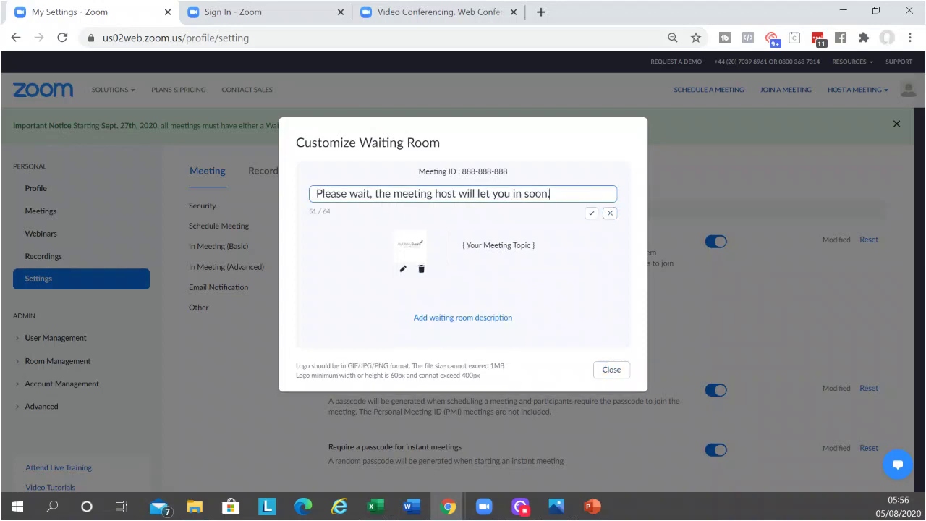
pyautogui.moveTo(553, 193); pyautogui.dragTo(265, 192)
pyautogui.write('Q')
pyautogui.hotkey('ctrl', 'z')
pyautogui.write("Welcome to the waiting room, we'll be")
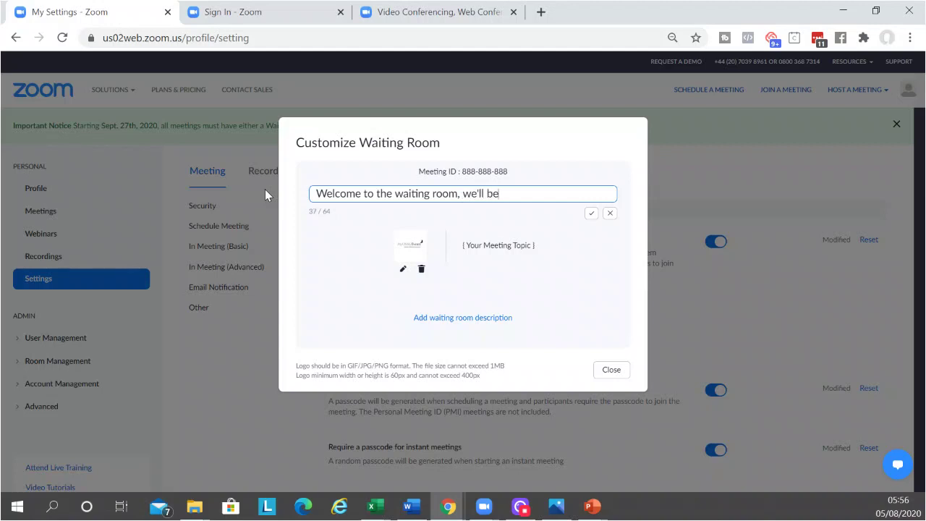
pyautogui.write(' right with you')
# Step: Add the waiting-room description "this is an interactive session, please prepare to have your video on, mic access and grab a pen & paper" and save both texts
pyautogui.click(445, 320)
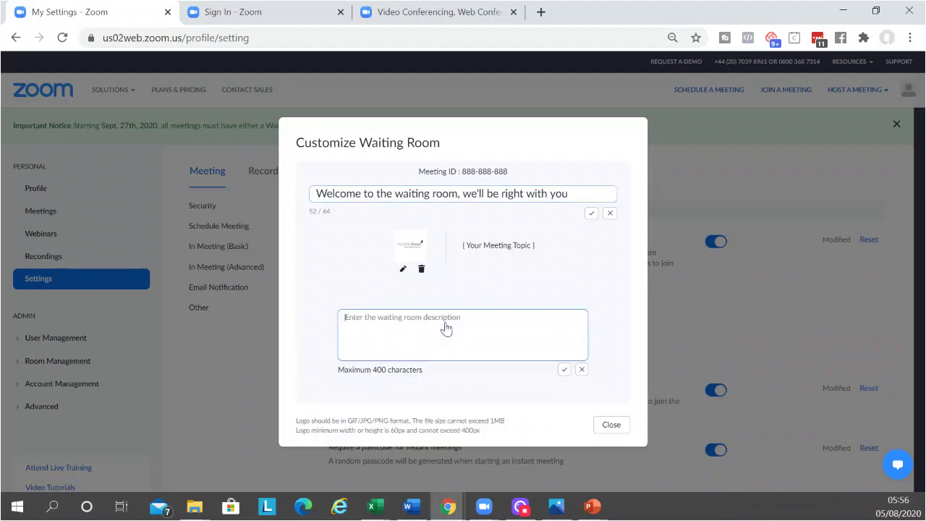
pyautogui.write('t')
pyautogui.press('BackSpace')
pyautogui.write('this is an interactive')
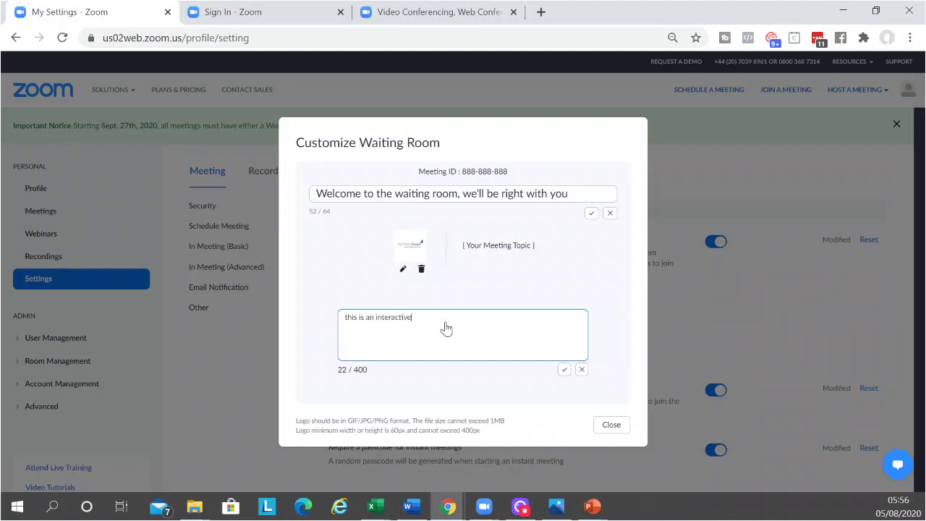
pyautogui.write(' session, please prepare to have your video on')
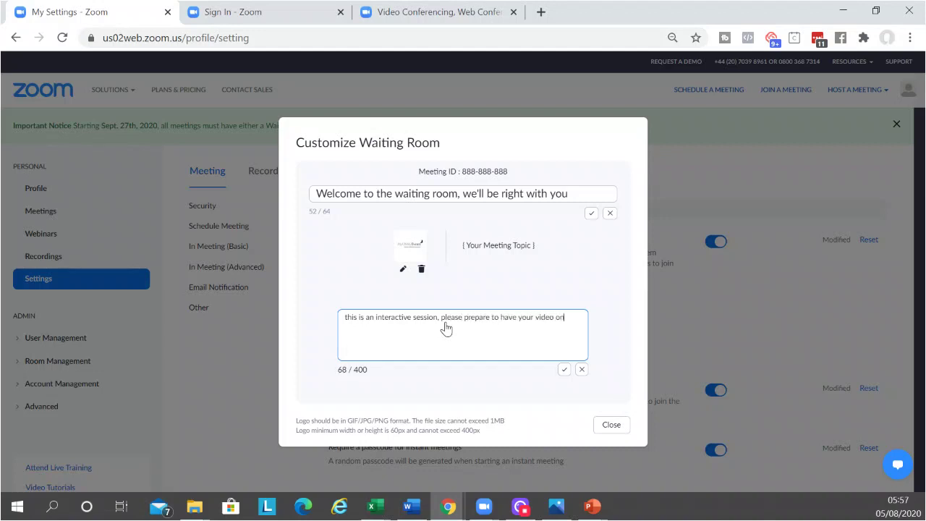
pyautogui.write(', mic access and grab a pen & paper')
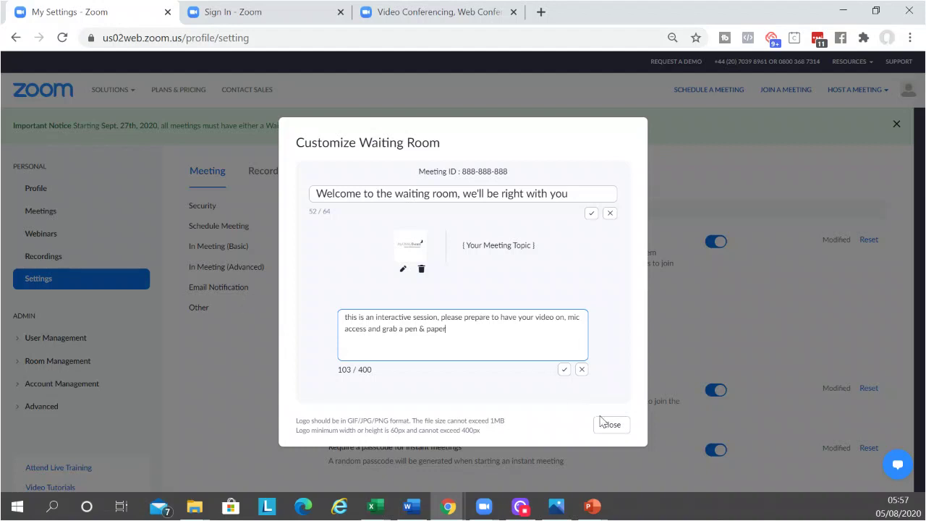
pyautogui.click(564, 370)
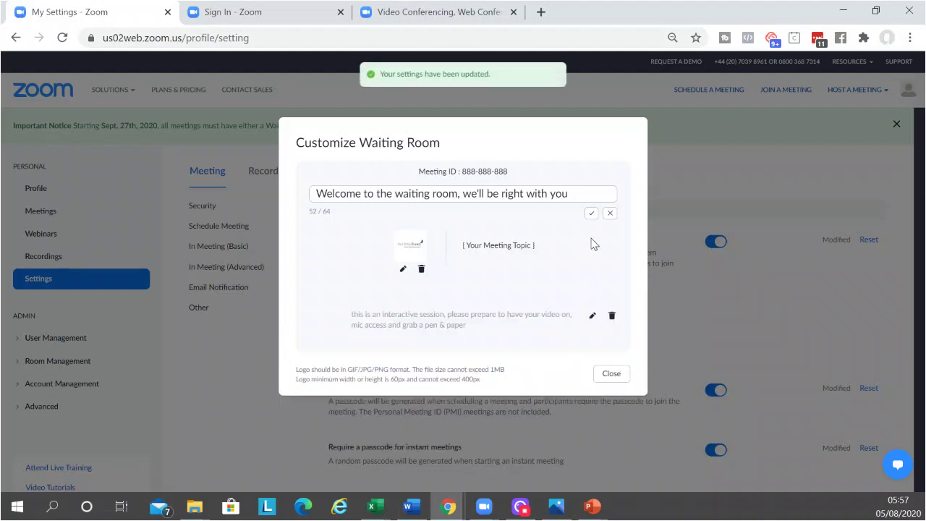
pyautogui.click(592, 213)
pyautogui.click(613, 376)
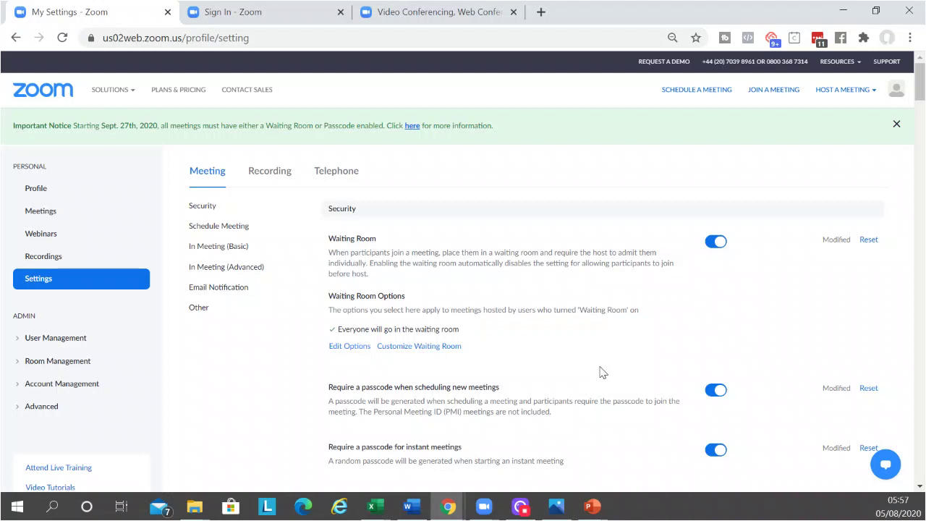
# Step: Review the passcode and authentication options under Security, the Schedule Meeting defaults and the first In Meeting (Basic) settings
pyautogui.scroll(-2, 600, 373)
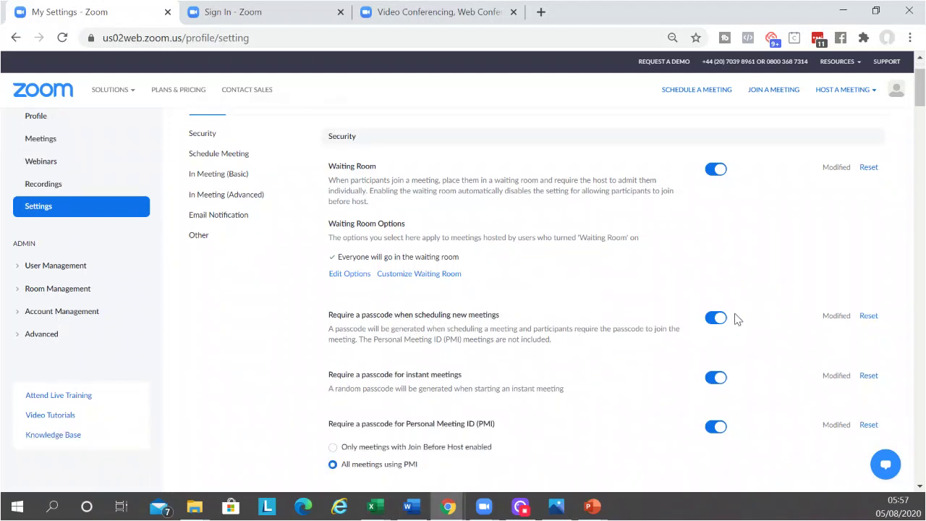
pyautogui.scroll(-1, 620, 361)
pyautogui.scroll(-2, 619, 362)
pyautogui.scroll(-5, 617, 356)
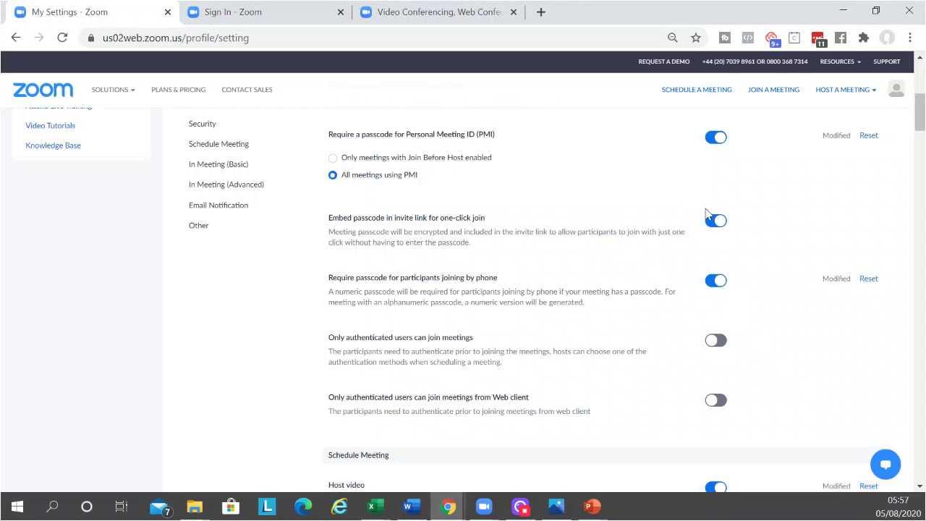
pyautogui.scroll(-2, 565, 270)
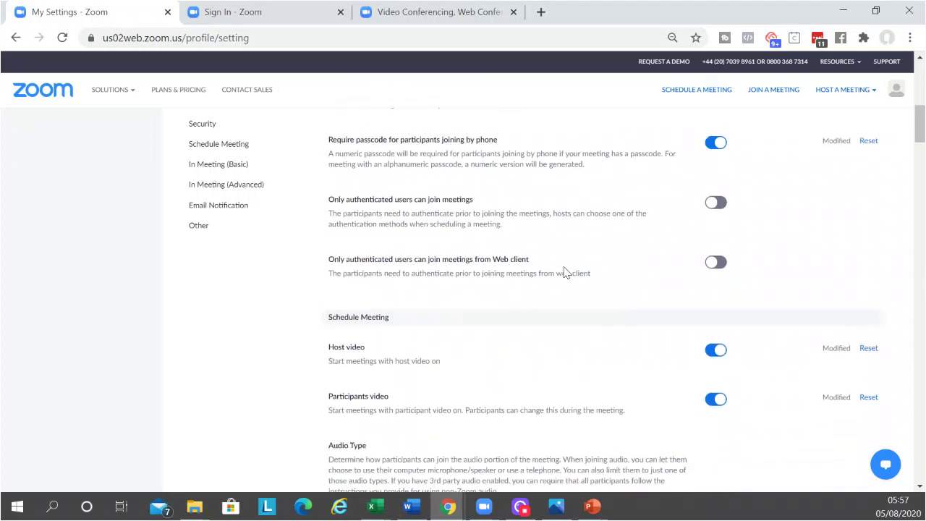
pyautogui.scroll(-2, 476, 242)
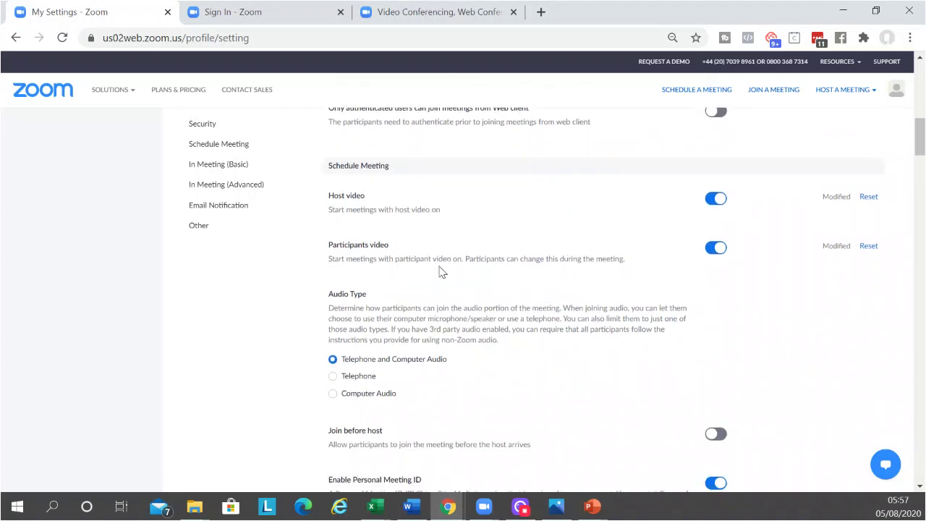
pyautogui.scroll(-2, 440, 270)
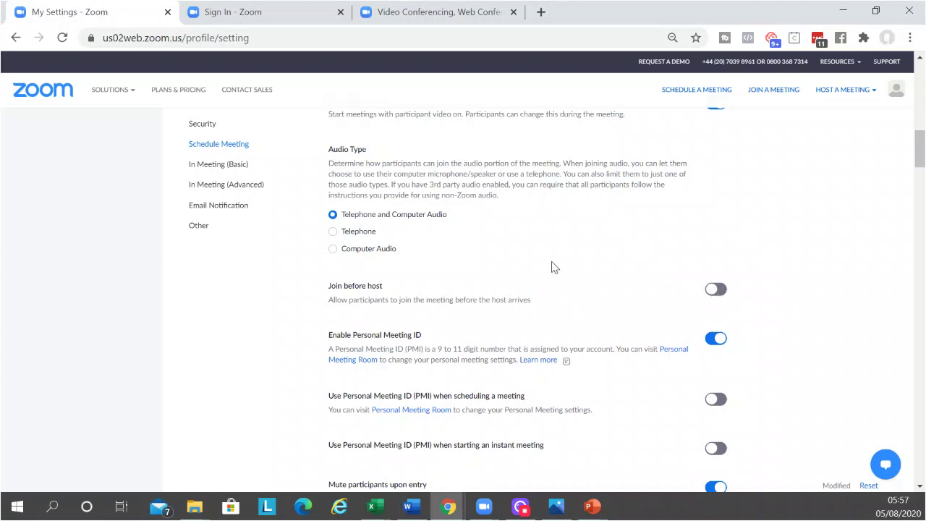
pyautogui.scroll(-1, 556, 288)
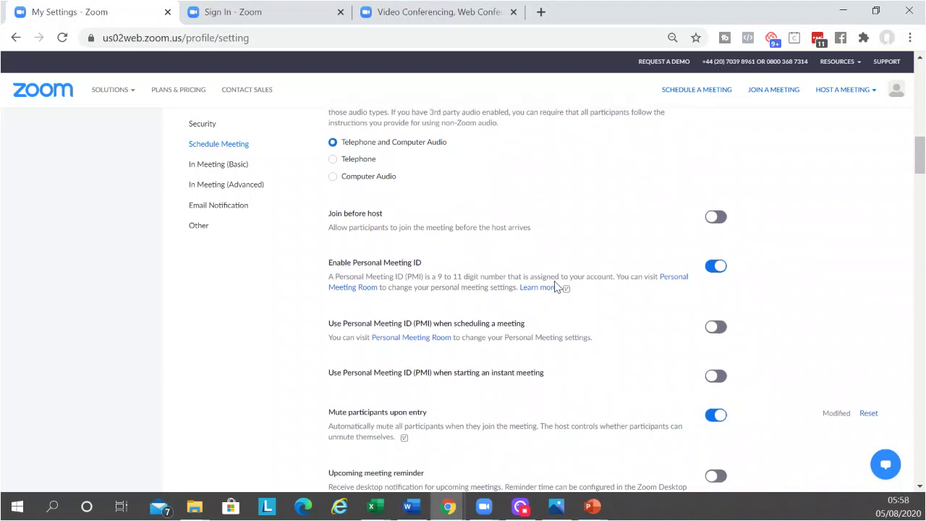
pyautogui.scroll(-1, 628, 309)
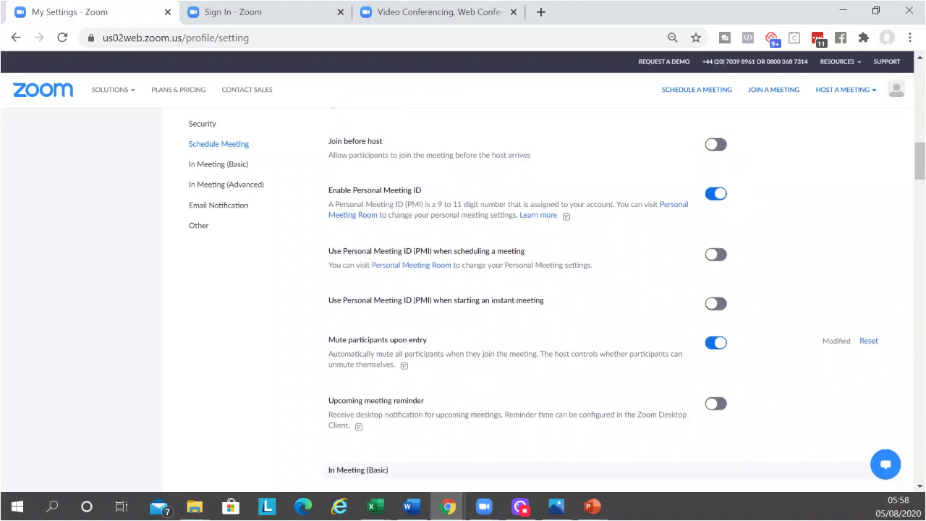
pyautogui.scroll(-2, 521, 287)
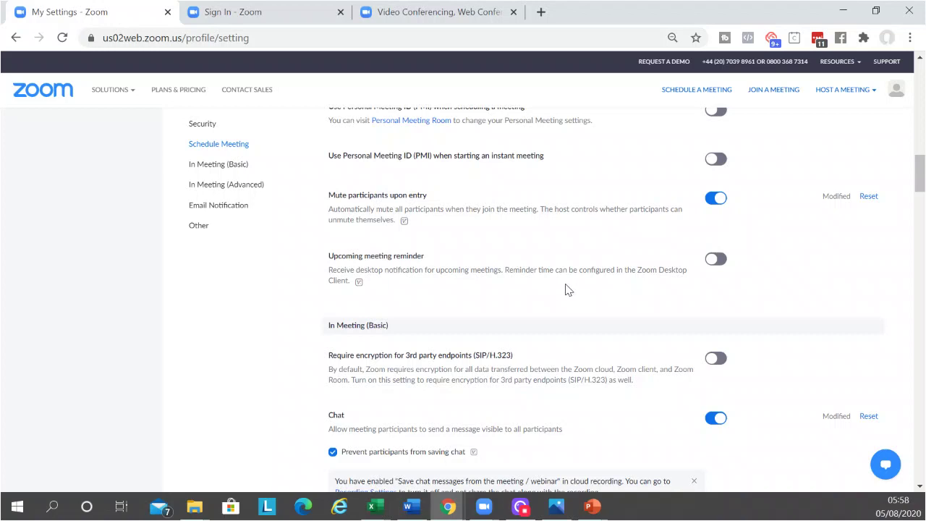
pyautogui.scroll(-2, 568, 290)
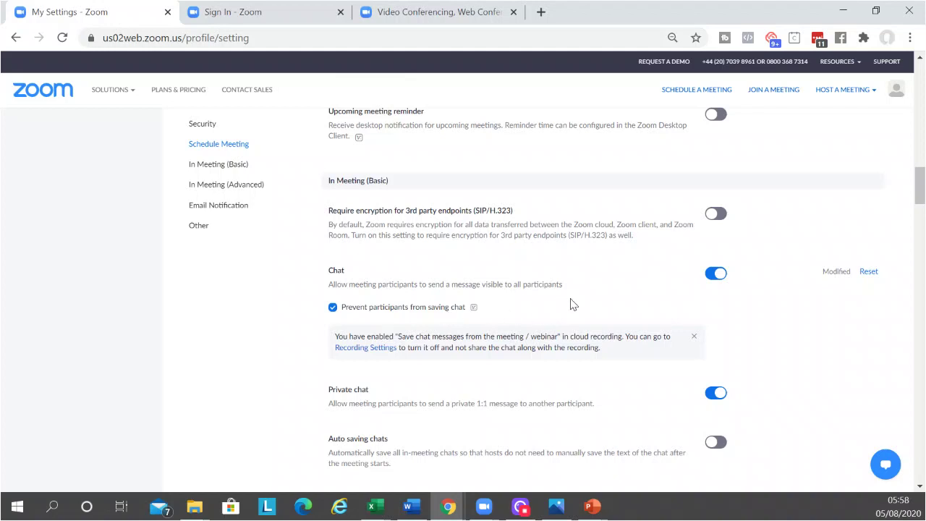
# Step: Try to enable Auto saving chats in the In Meeting (Basic) settings
pyautogui.scroll(-1, 575, 308)
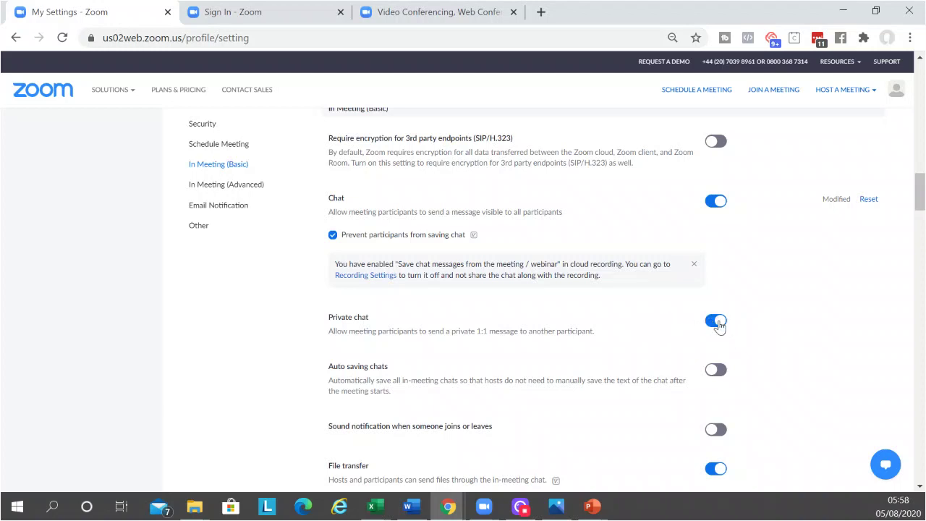
pyautogui.scroll(-1, 611, 325)
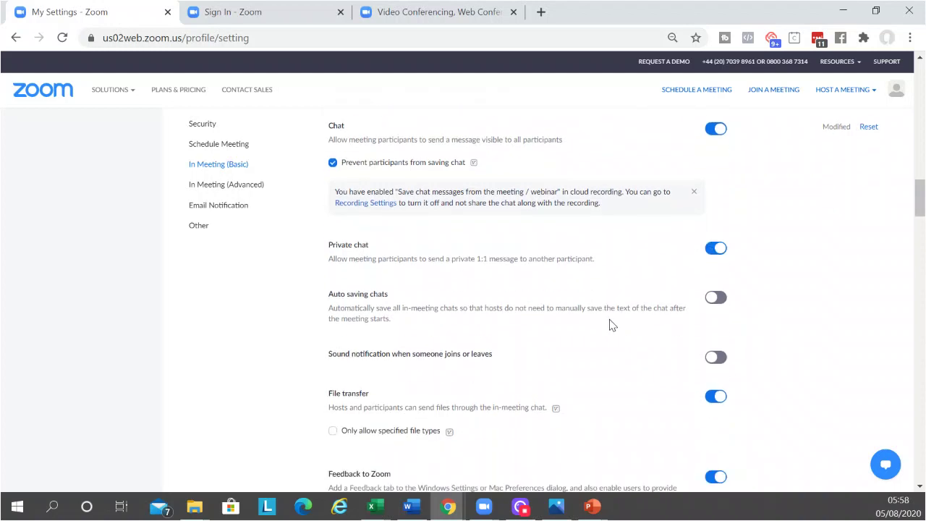
pyautogui.click(713, 304)
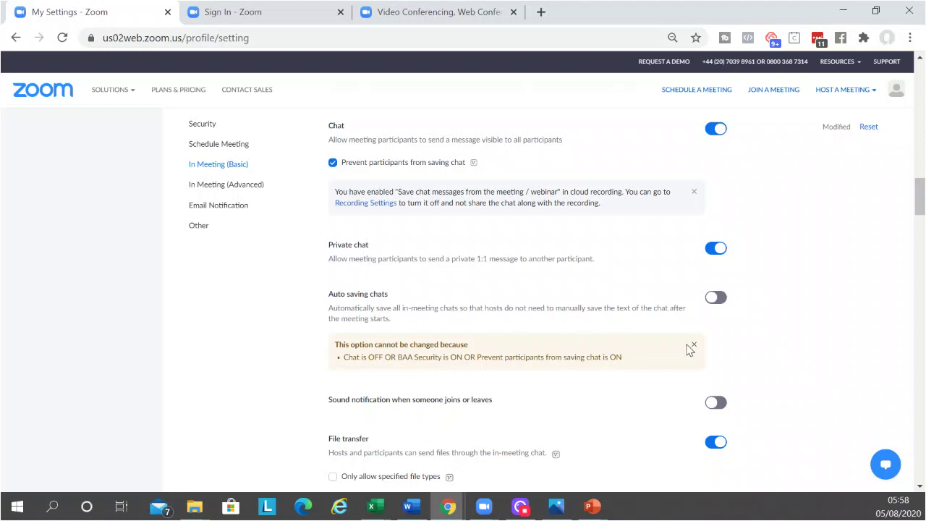
# Step: Enable Co-host in the In Meeting (Basic) settings so the host can add co-hosts
pyautogui.scroll(-1, 612, 376)
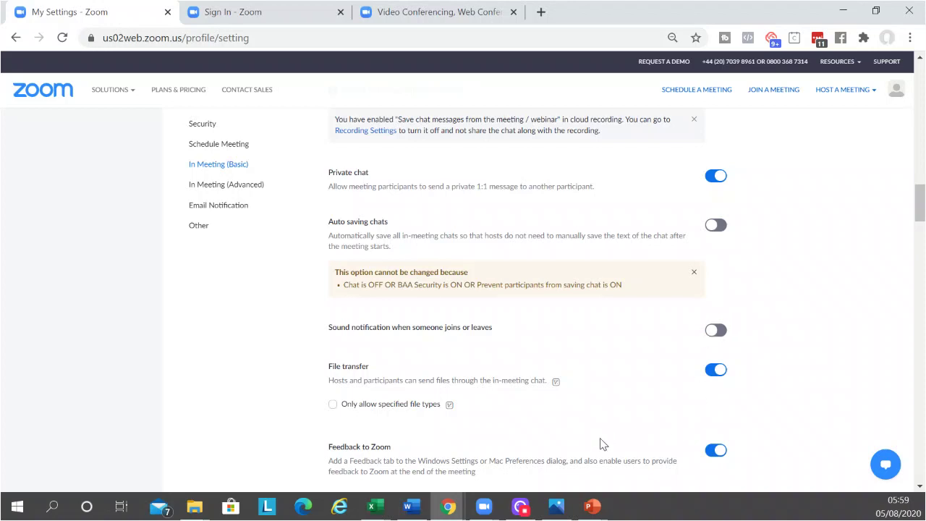
pyautogui.scroll(-1, 709, 383)
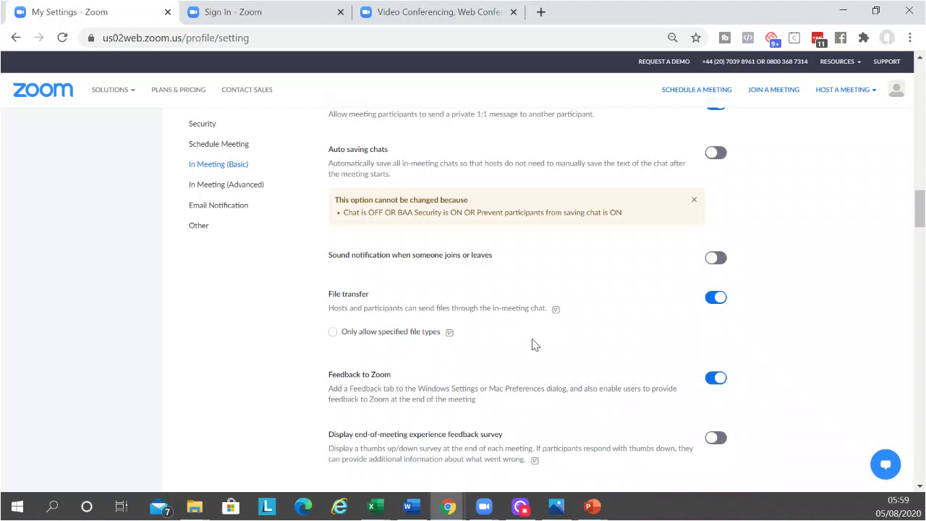
pyautogui.scroll(-2, 609, 352)
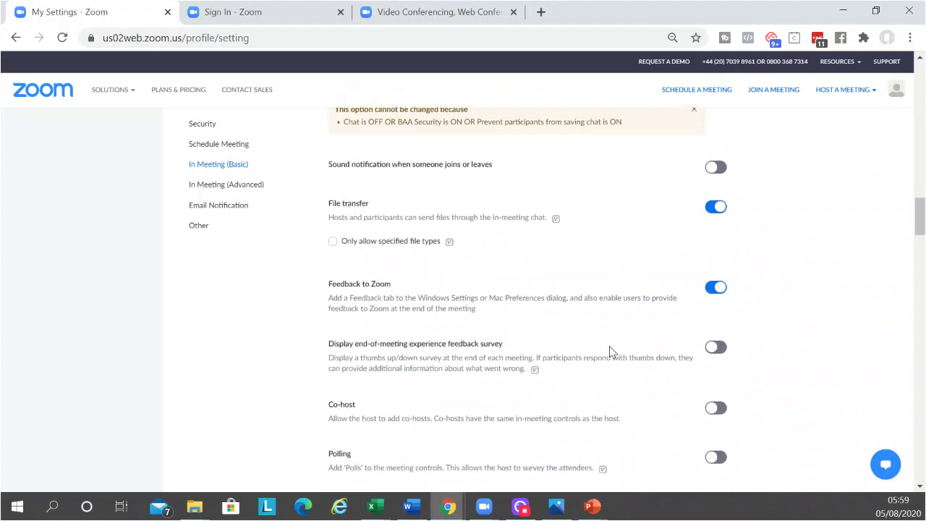
pyautogui.scroll(-3, 610, 351)
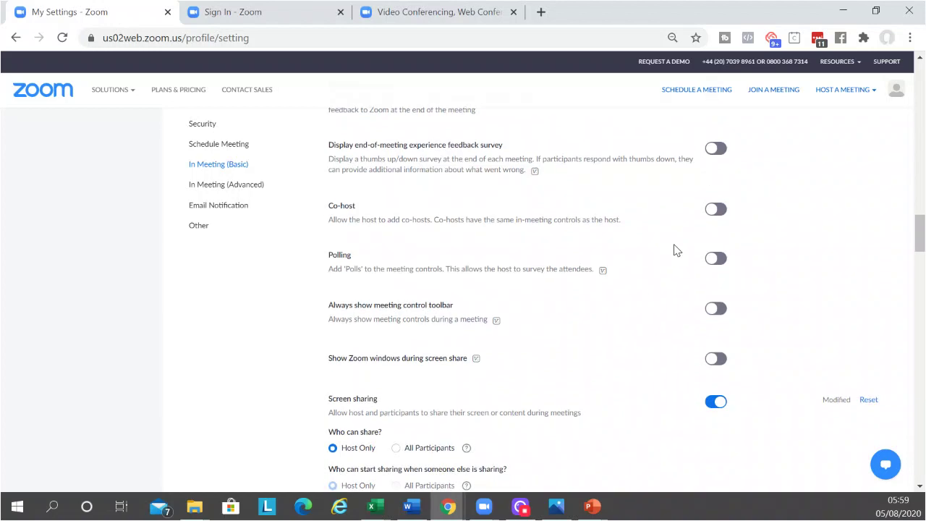
pyautogui.click(716, 209)
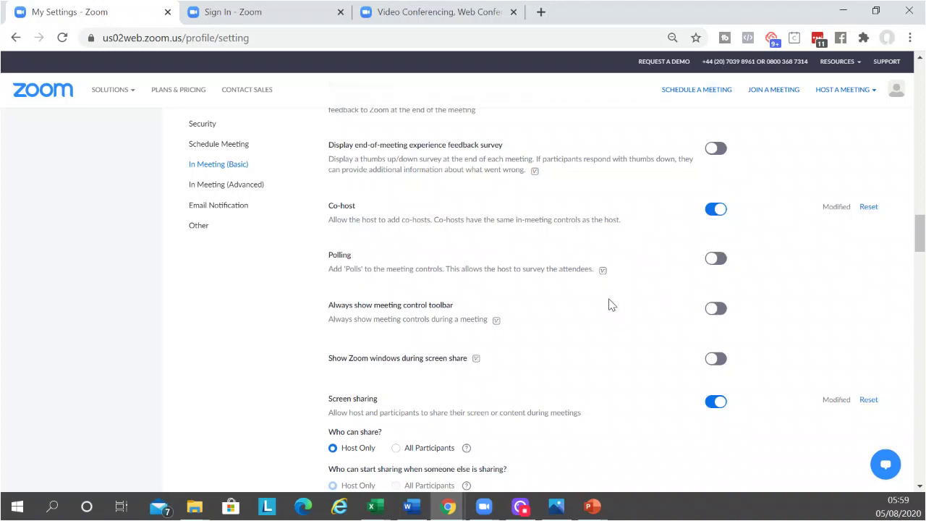
# Step: Review the screen sharing, annotation, whiteboard, feedback, reaction and participant options, and the first In Meeting (Advanced) settings such as Breakout room
pyautogui.scroll(-1, 616, 325)
pyautogui.scroll(-2, 613, 325)
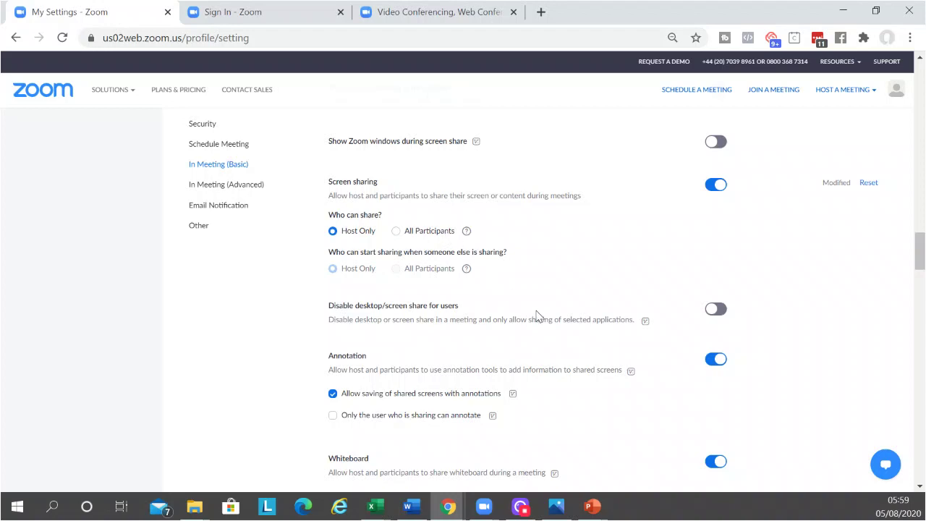
pyautogui.scroll(-1, 566, 290)
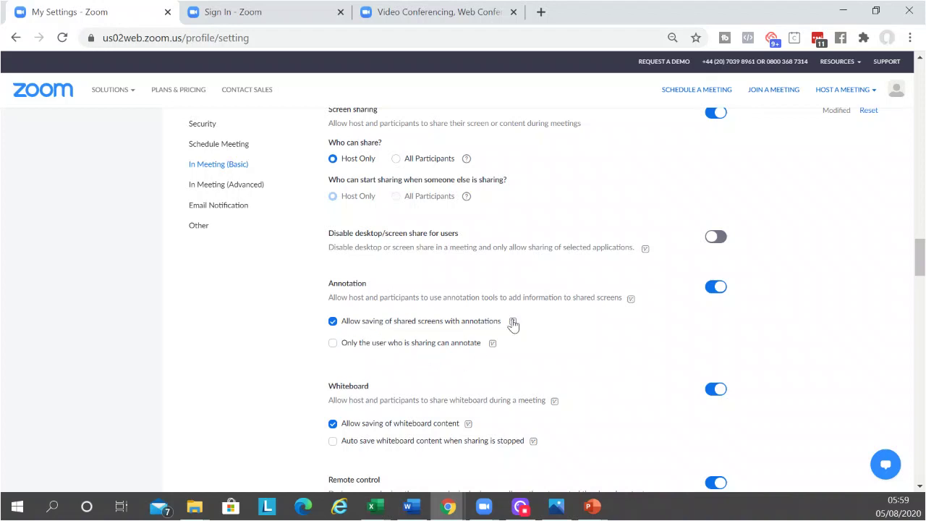
pyautogui.moveTo(512, 321)
pyautogui.scroll(-3, 587, 354)
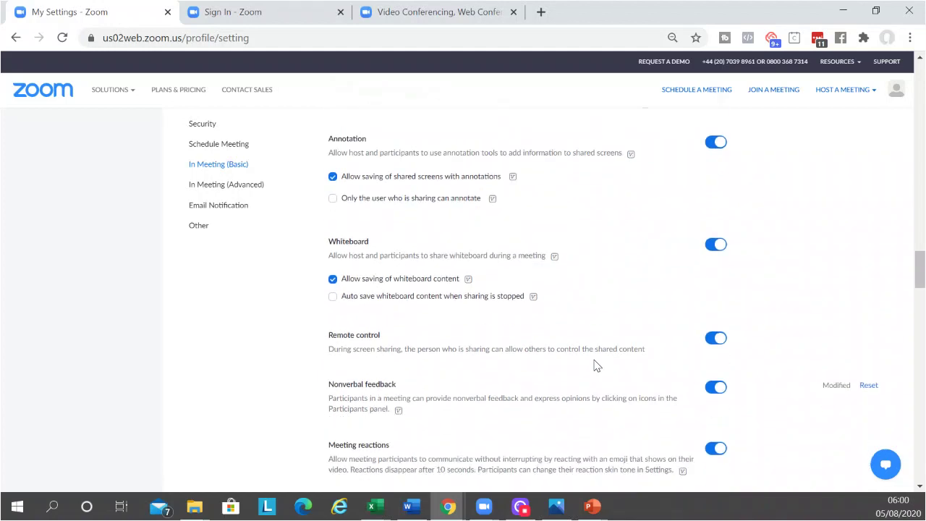
pyautogui.scroll(-2, 594, 364)
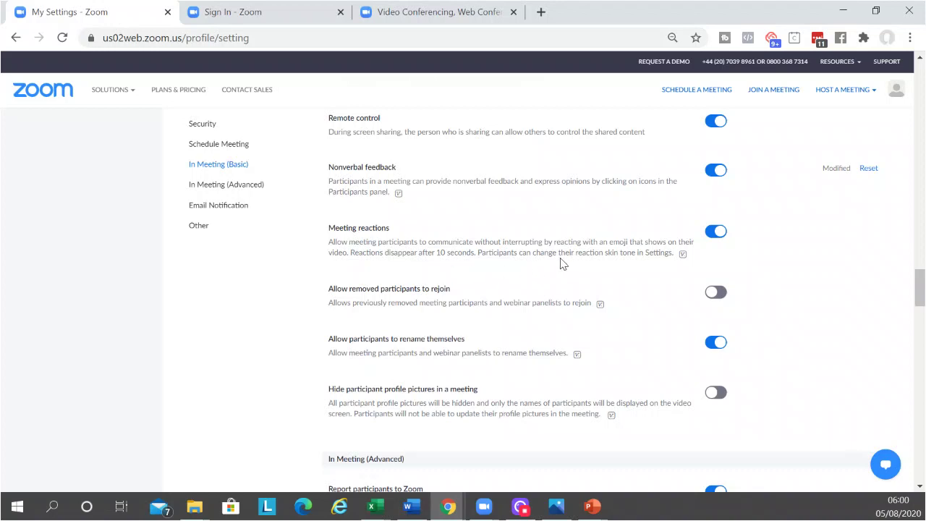
pyautogui.scroll(-1, 564, 282)
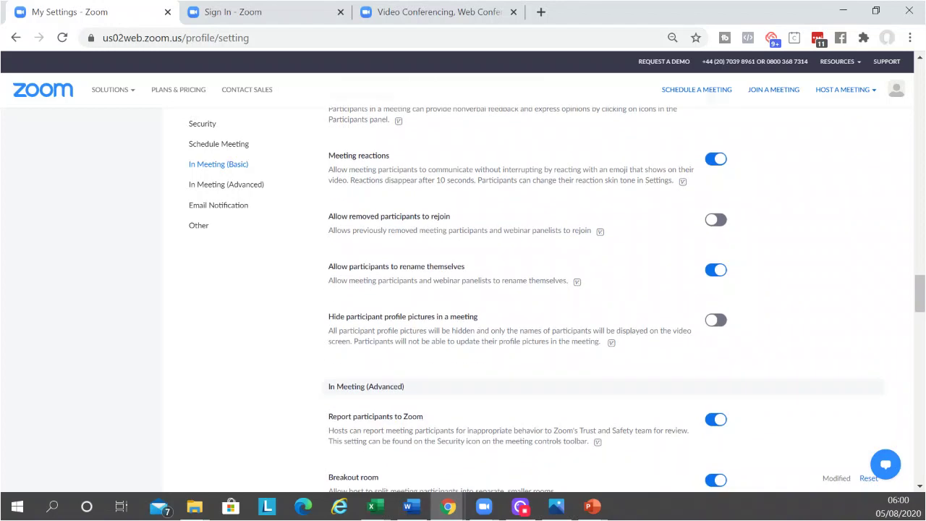
pyautogui.scroll(-1, 564, 282)
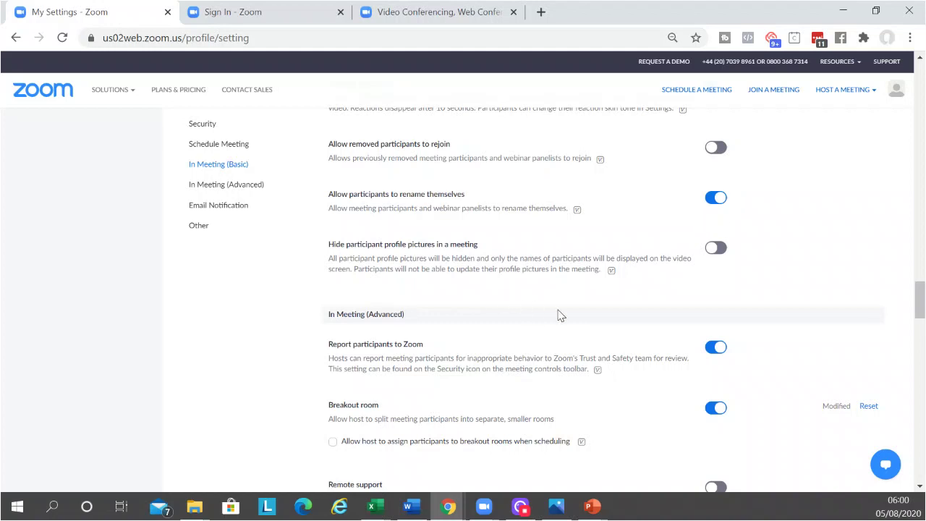
pyautogui.scroll(-2, 561, 315)
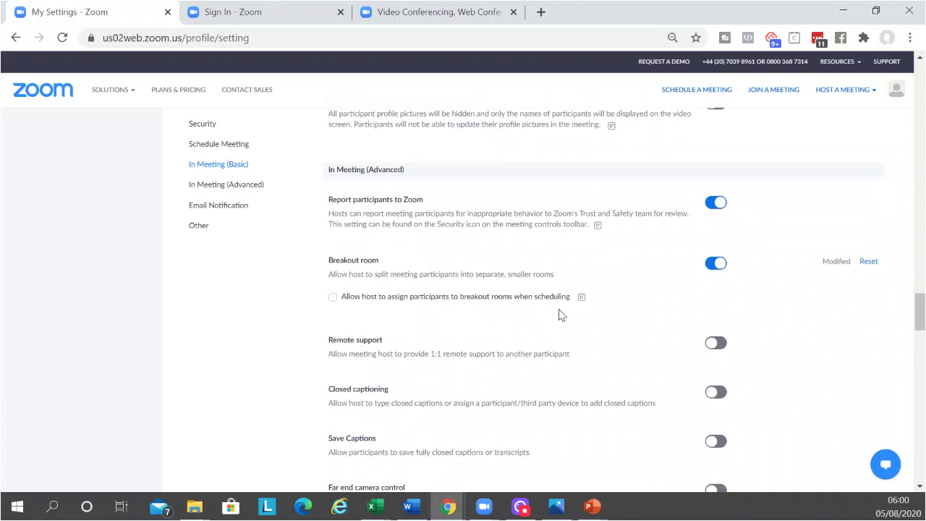
# Step: Review the remaining In Meeting (Advanced) settings, such as virtual background and video filters, plus the Email Notification and Other settings
pyautogui.scroll(-1, 561, 315)
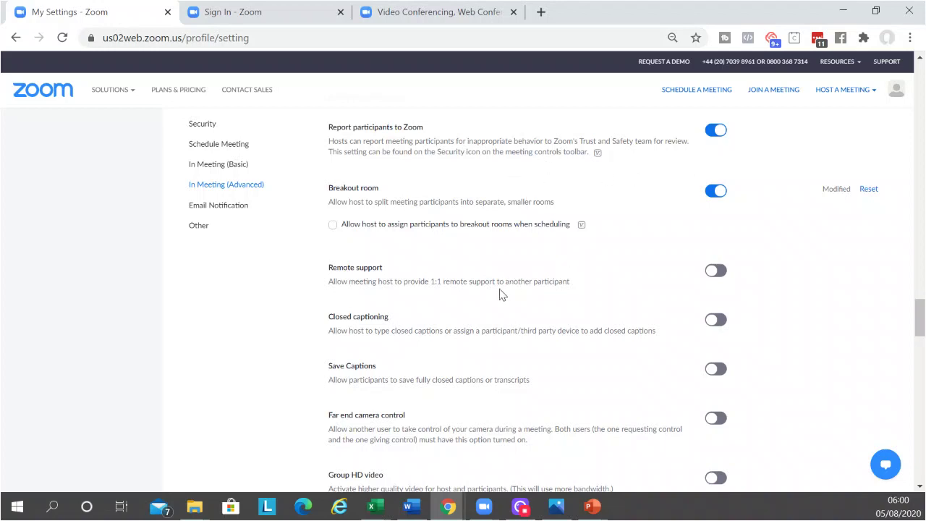
pyautogui.scroll(-4, 499, 297)
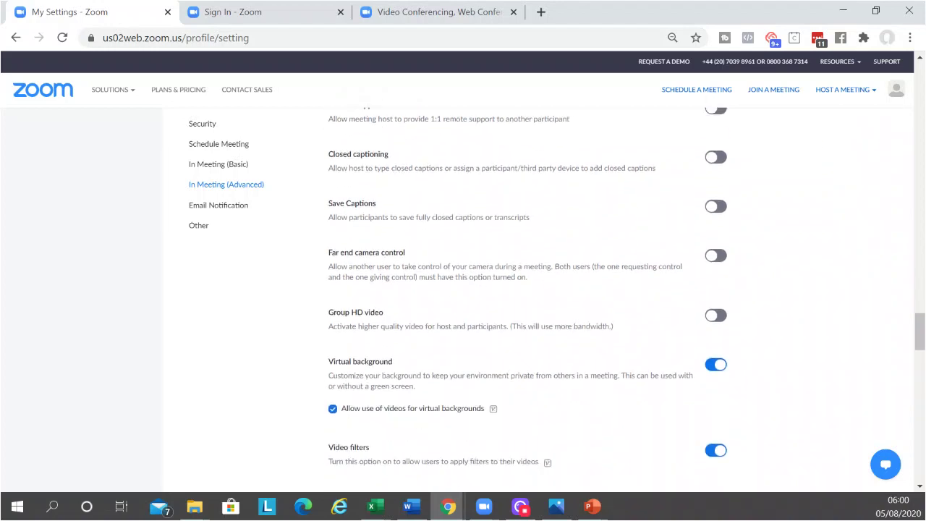
pyautogui.scroll(-1, 500, 314)
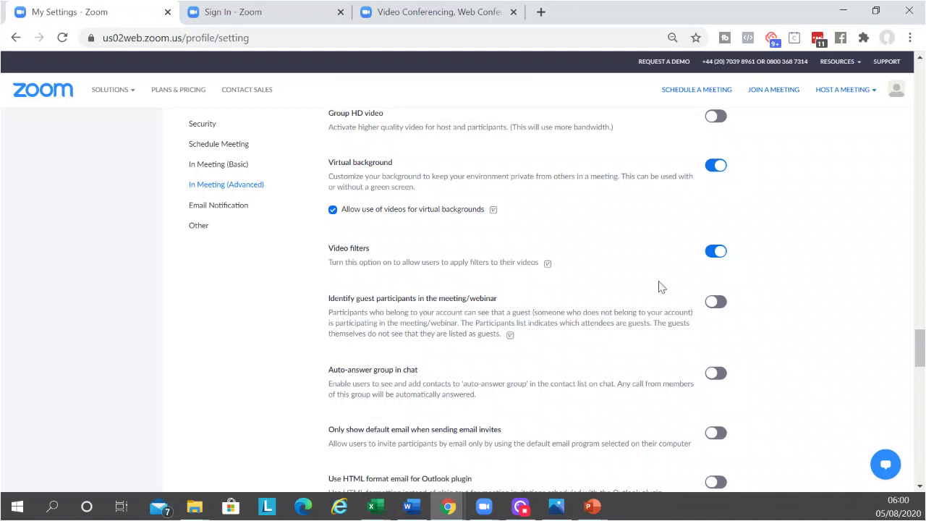
pyautogui.scroll(-2, 492, 298)
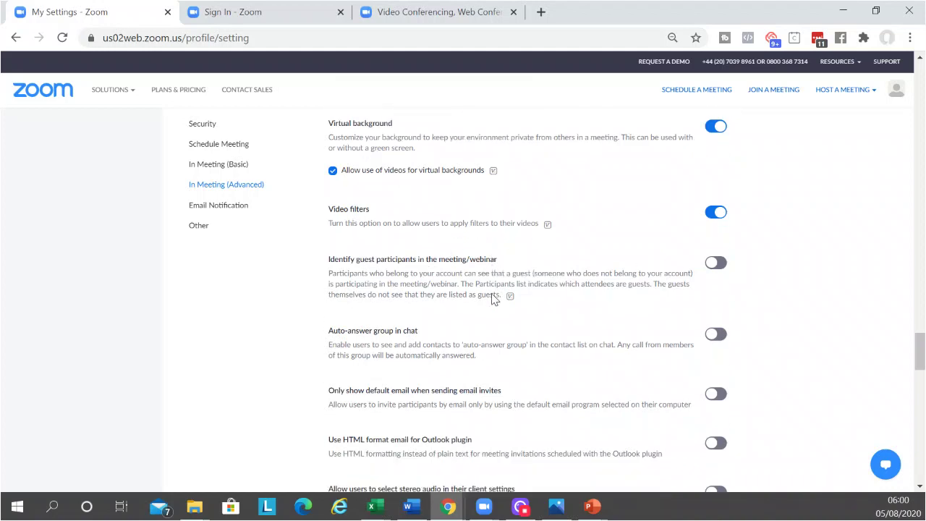
pyautogui.scroll(-8, 492, 299)
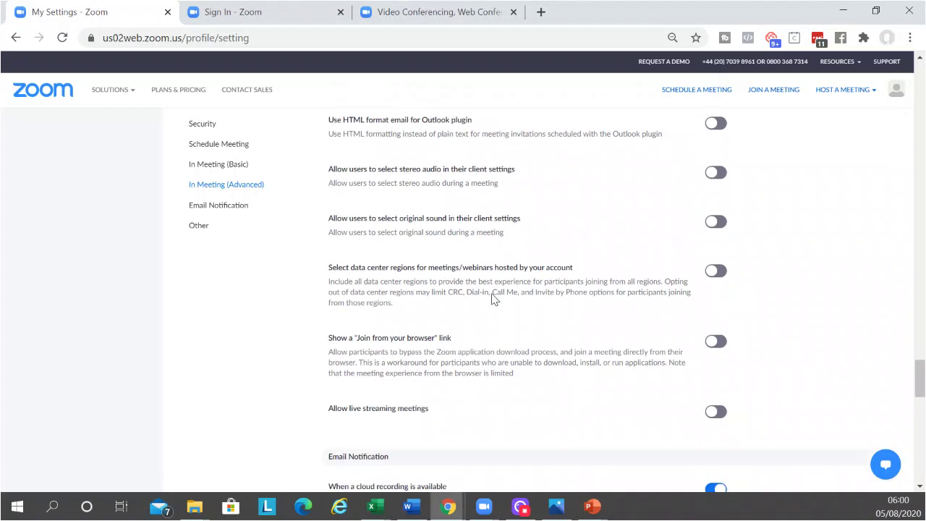
pyautogui.scroll(-4, 492, 299)
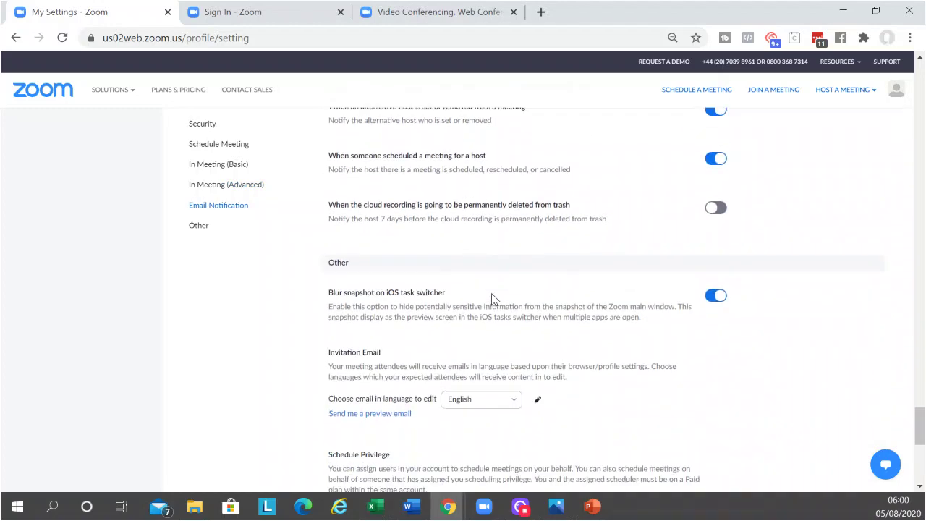
pyautogui.scroll(-2, 516, 259)
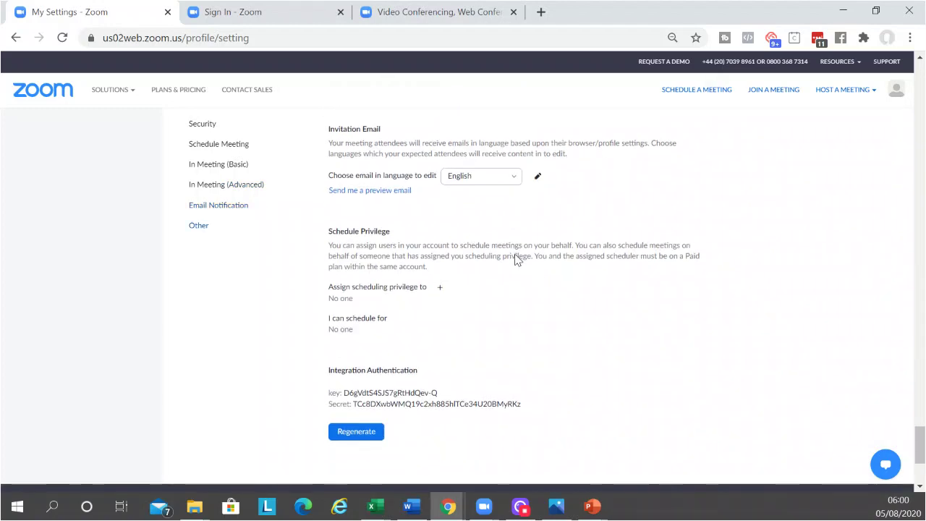
pyautogui.scroll(1, 516, 260)
pyautogui.scroll(1, 517, 259)
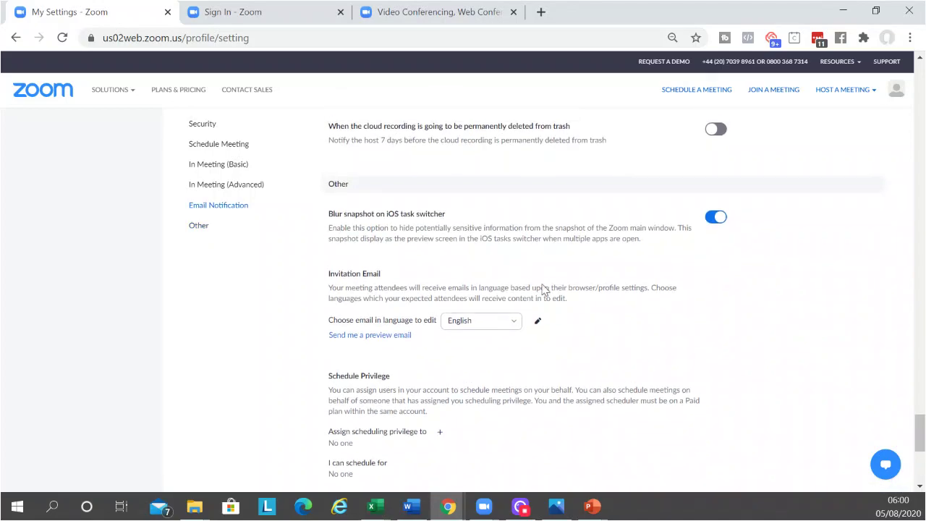
pyautogui.scroll(15, 516, 260)
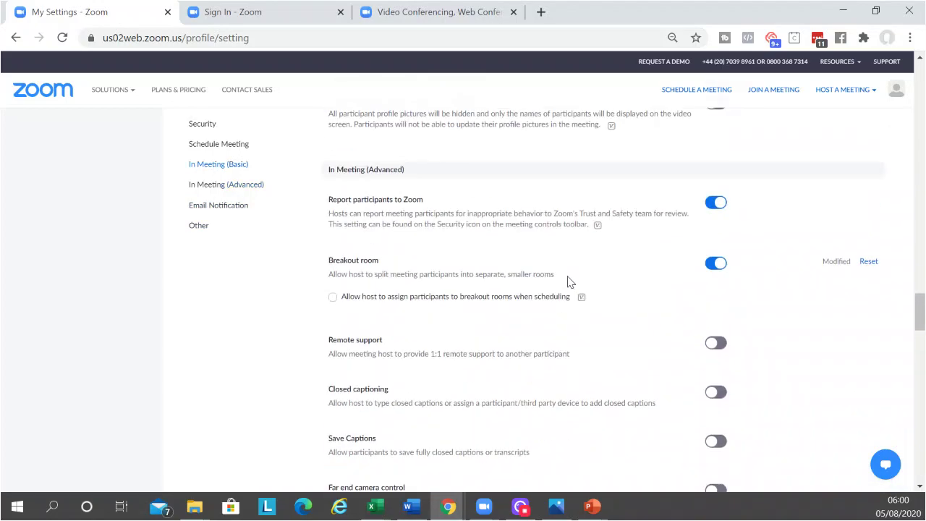
pyautogui.scroll(20, 568, 282)
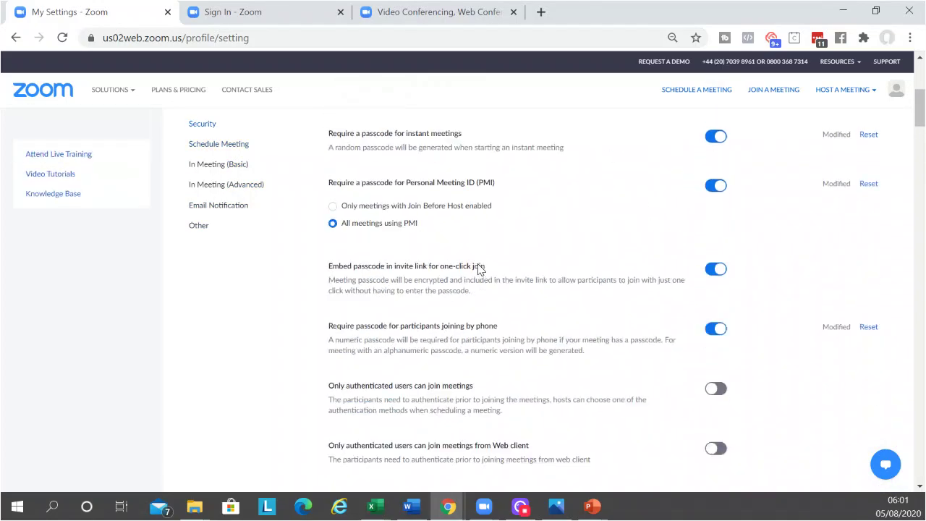
pyautogui.scroll(3, 478, 270)
# Step: Examine the Recording settings, covering local and cloud recording, the advanced cloud options, automatic recording, password protection and deletion of recordings
pyautogui.click(267, 180)
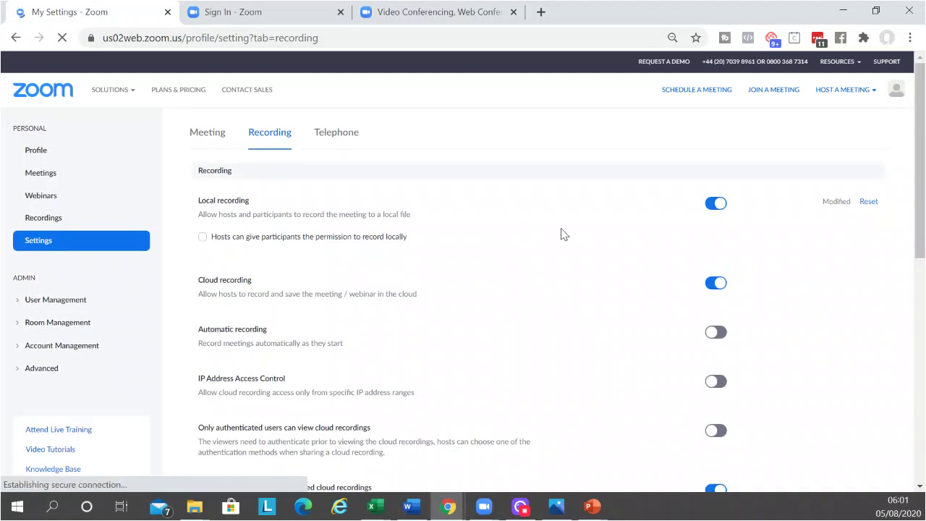
pyautogui.scroll(-1, 579, 283)
pyautogui.scroll(-1, 565, 278)
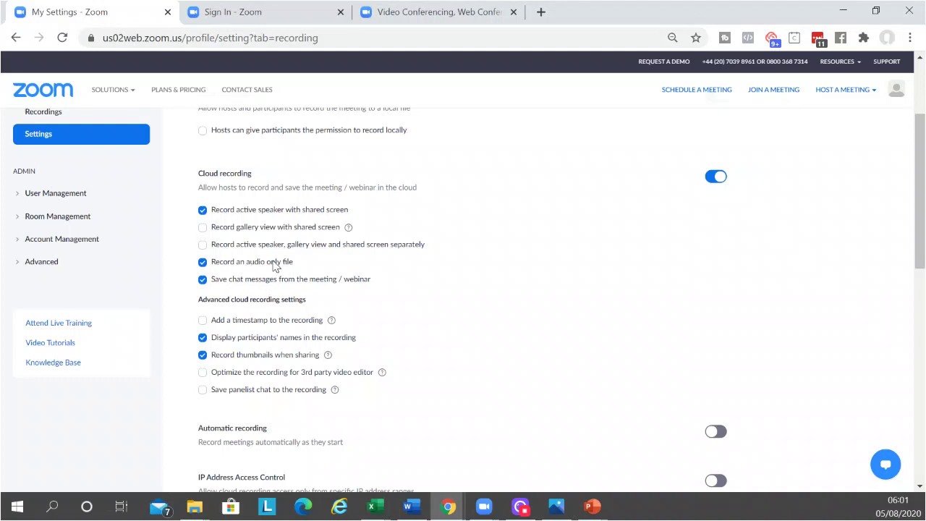
pyautogui.scroll(-1, 311, 329)
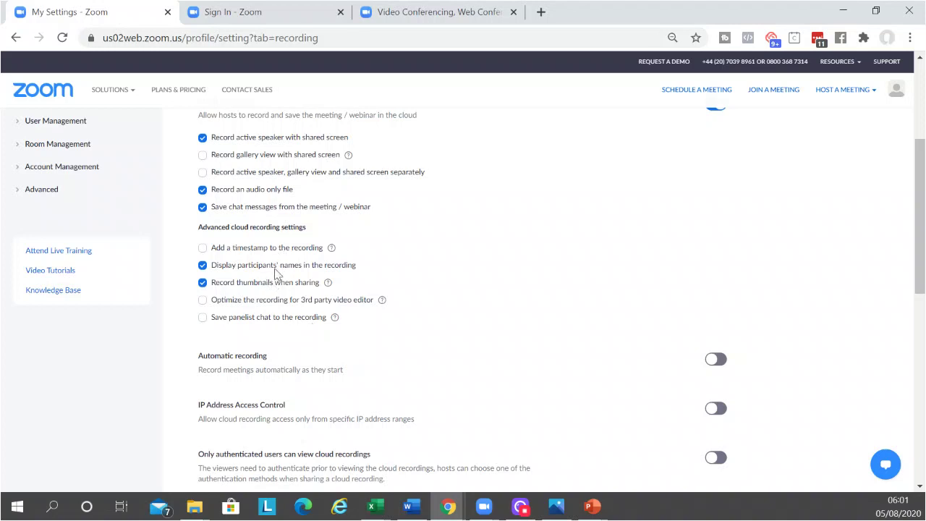
pyautogui.scroll(-1, 323, 351)
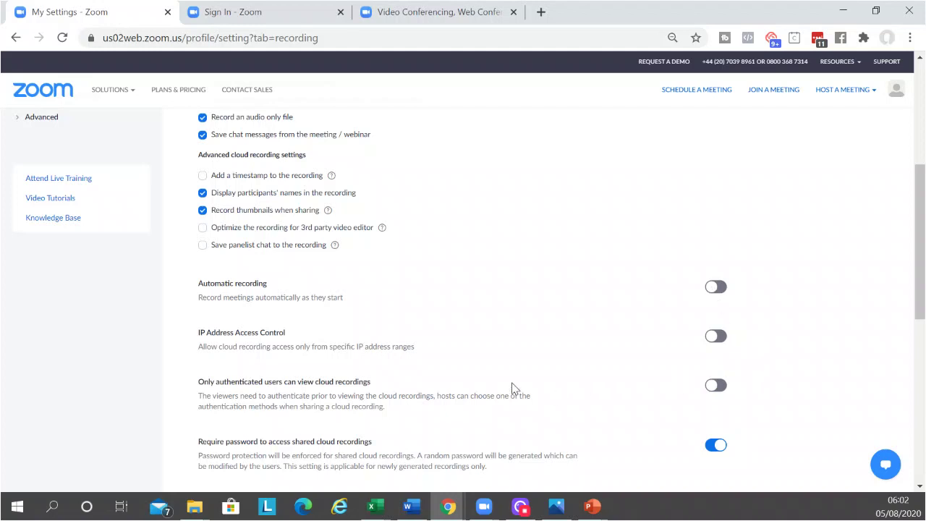
pyautogui.scroll(-1, 524, 385)
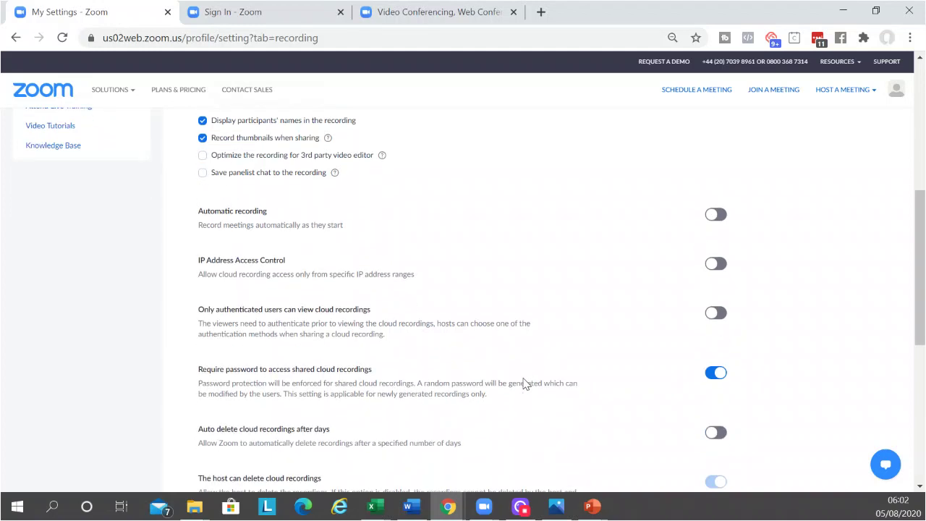
pyautogui.scroll(-2, 525, 382)
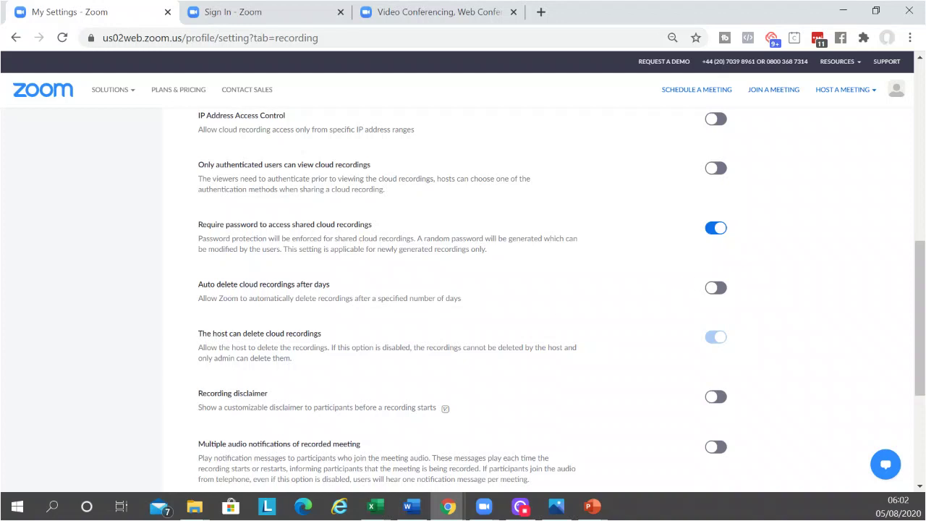
pyautogui.scroll(-1, 528, 327)
pyautogui.scroll(15, 529, 327)
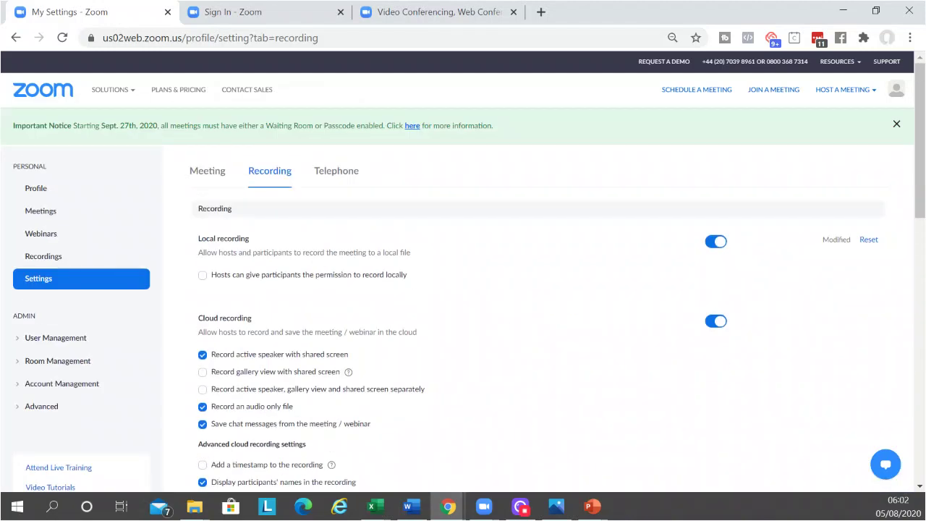
# Step: Inspect the download and sharing options and the files of the Jul 30, 2020 03:25 PM Coffee & Convo cloud recording
pyautogui.click(43, 258)
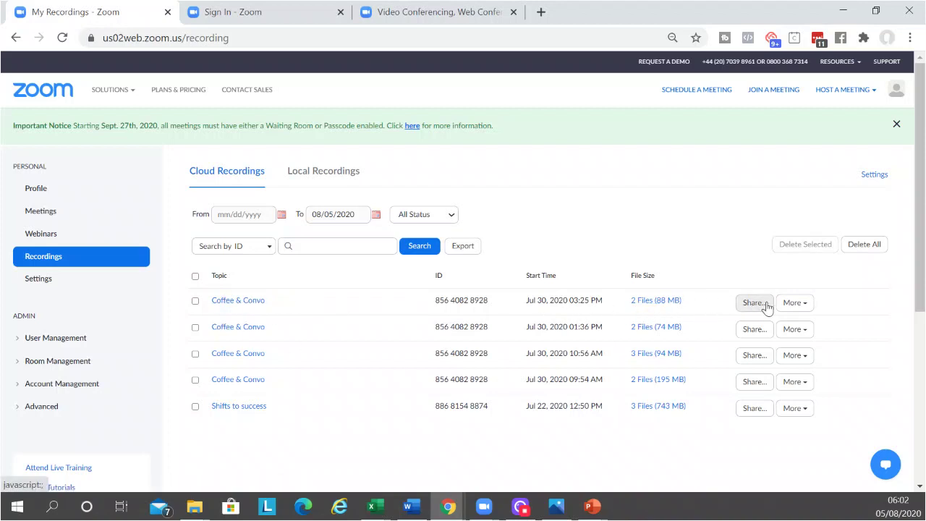
pyautogui.click(809, 304)
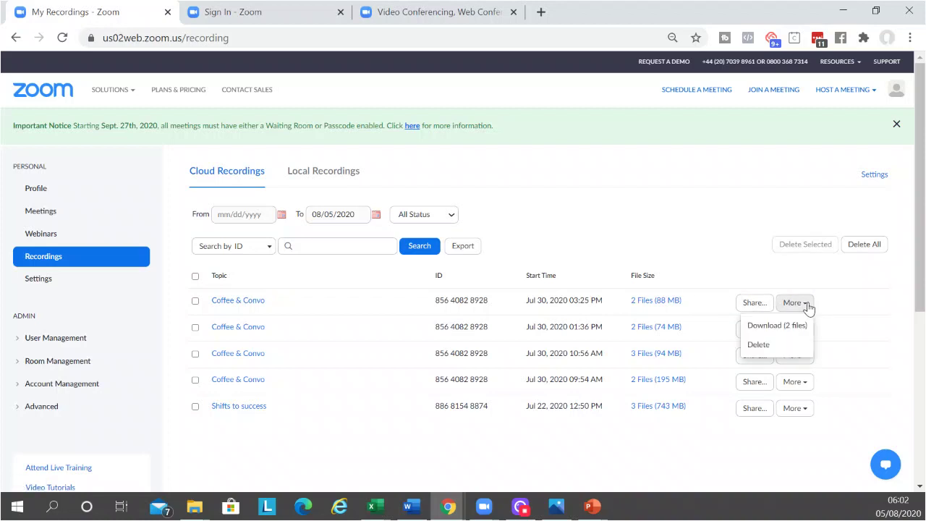
pyautogui.click(749, 304)
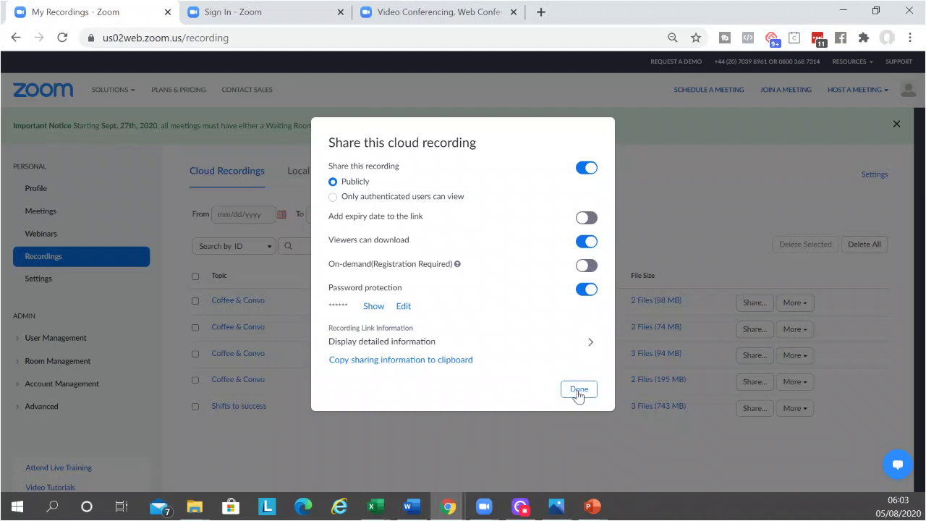
pyautogui.click(597, 245)
pyautogui.click(578, 390)
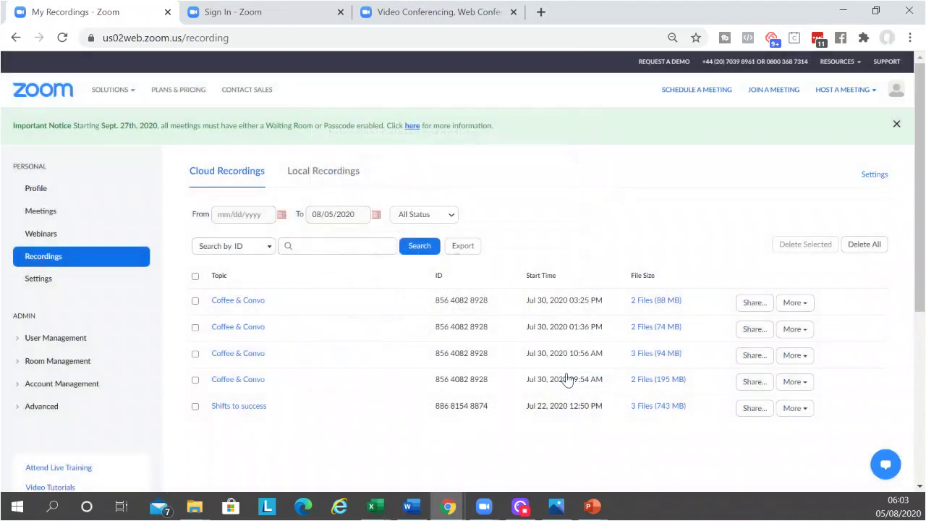
pyautogui.click(648, 303)
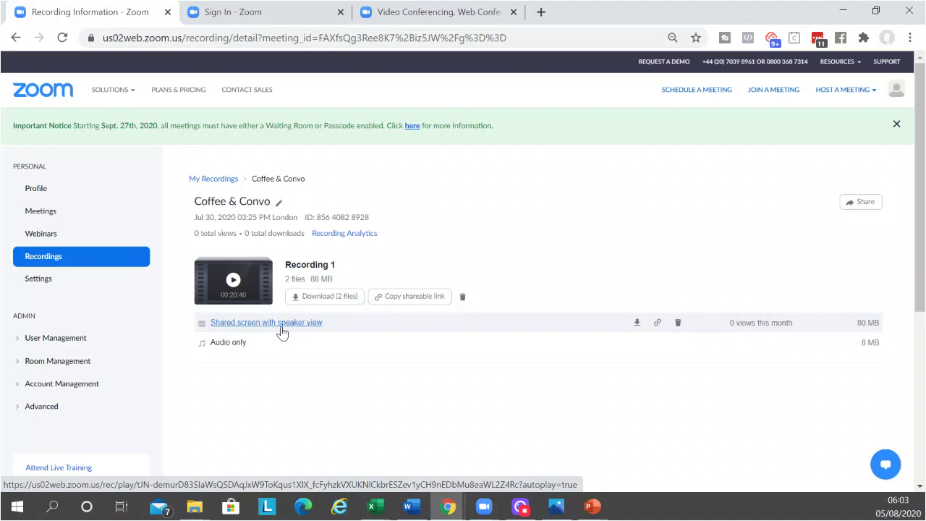
# Step: Open the account's profile page
pyautogui.click(37, 189)
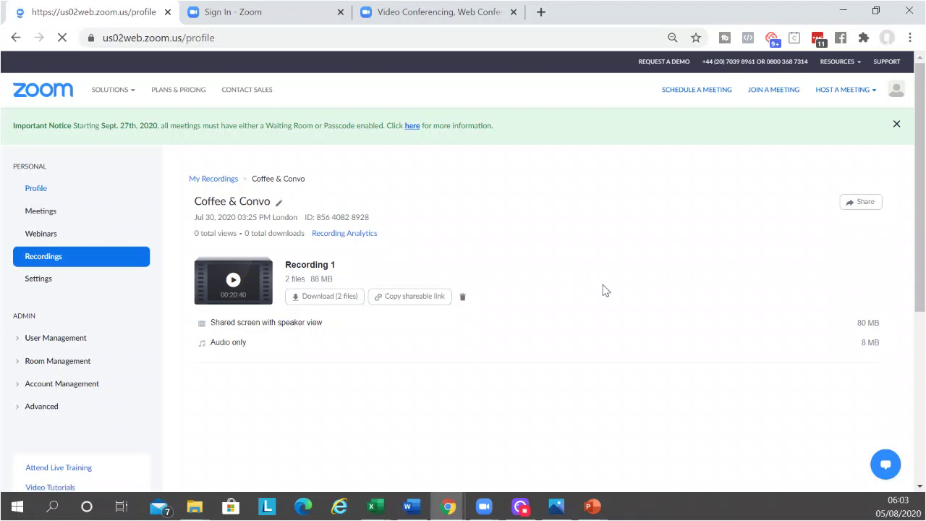